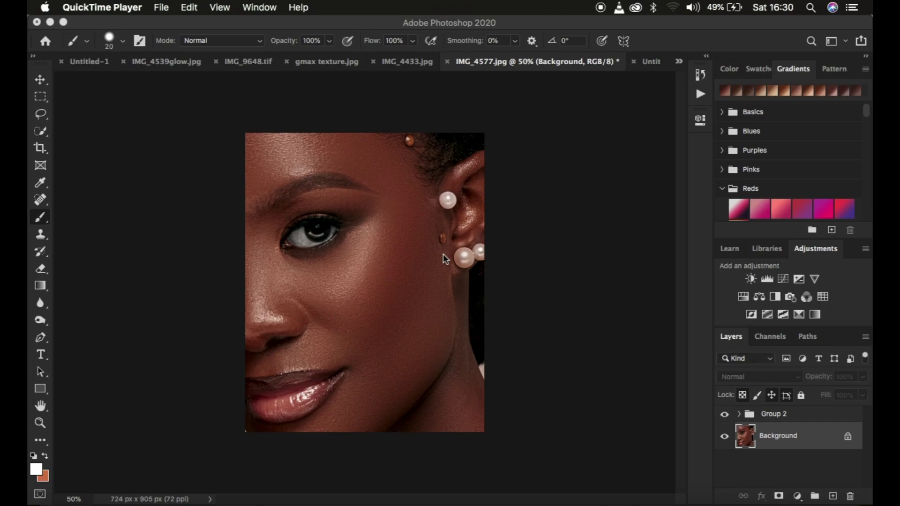
- Compare the portrait's skin at 100% zoom with Group 2 hidden and shown
left_click(548, 271)
key("super+equal")
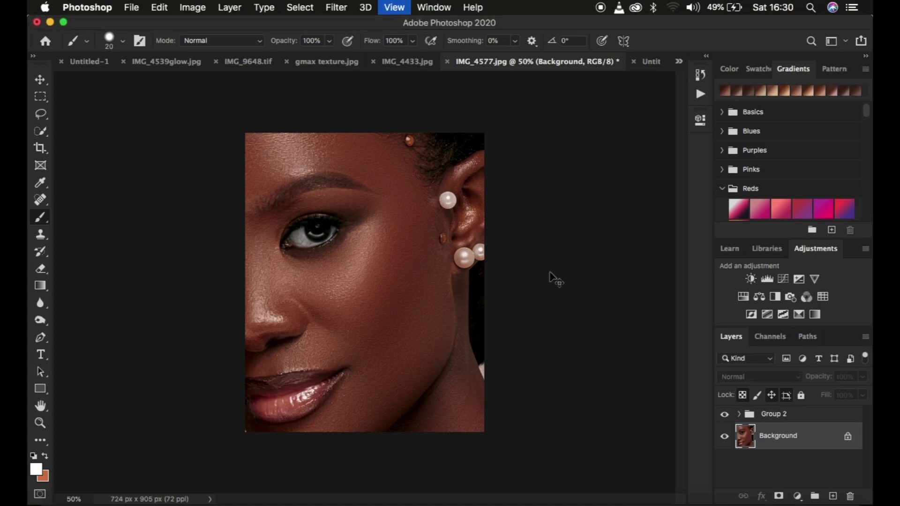
key("super+equal")
key("super+minus")
key("super+equal")
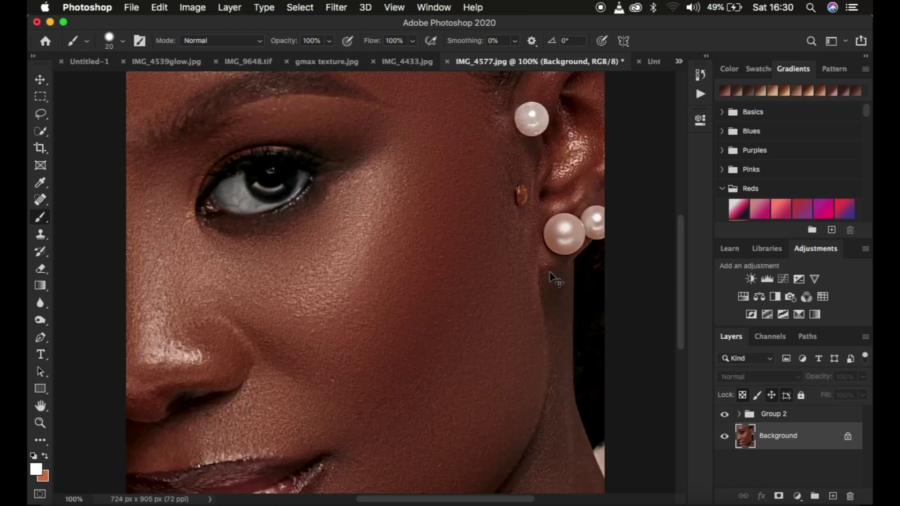
left_click(724, 415)
left_click(724, 415)
left_click(724, 414)
left_click(723, 415)
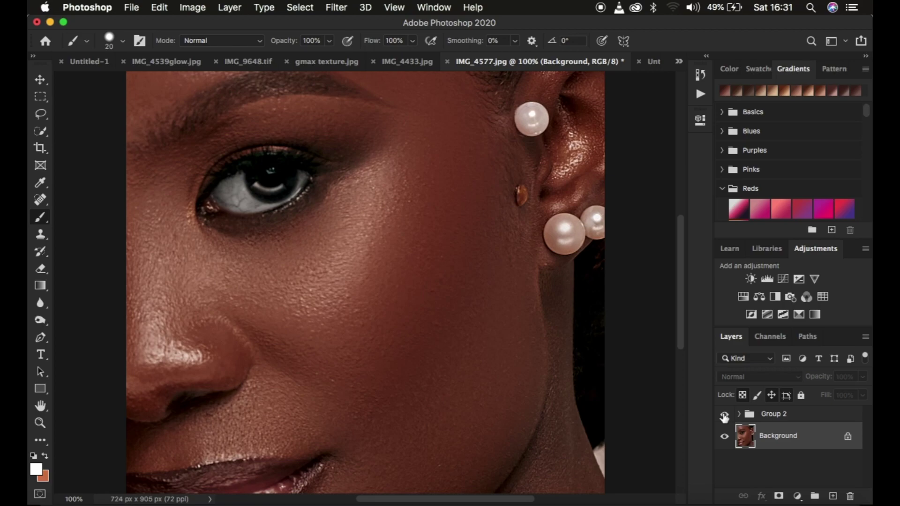
- Delete Group 2 with its contents, leaving only the Background layer
left_click(792, 418)
key("BackSpace")
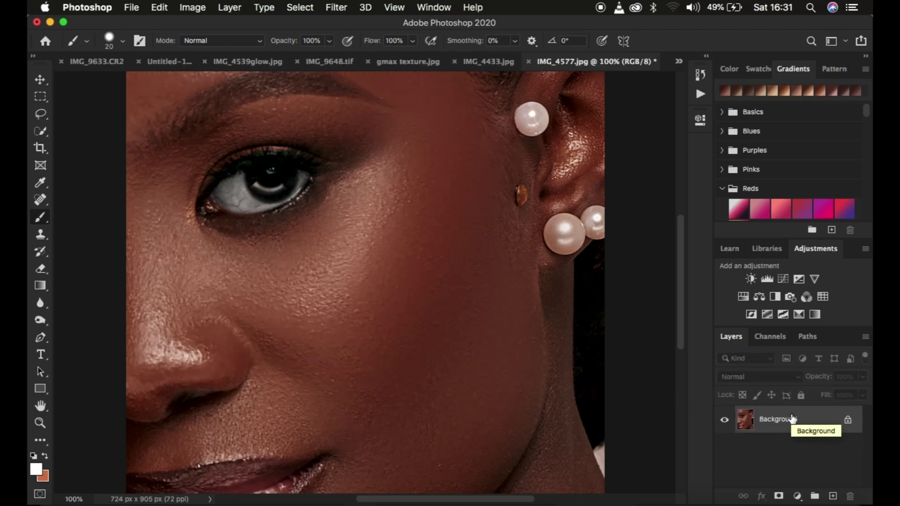
key("super+minus")
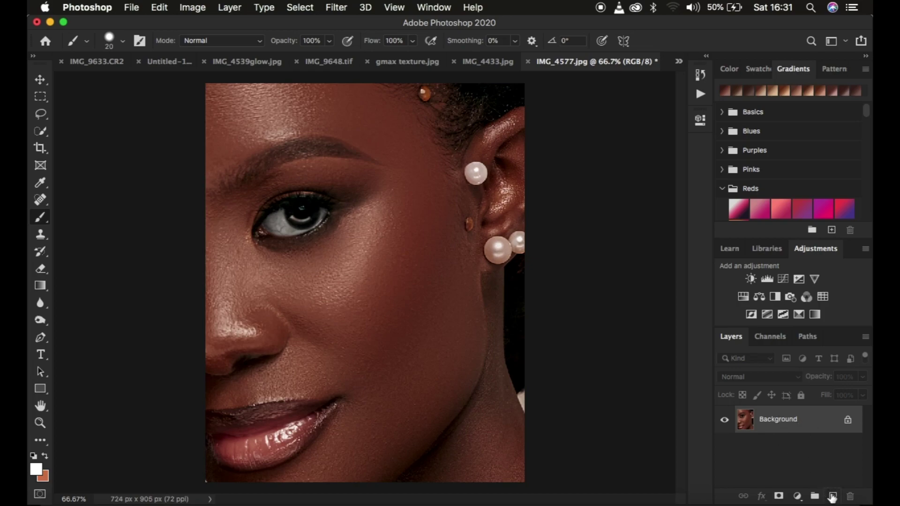
- Add a new empty layer above the Background and name it textures
left_click(832, 496)
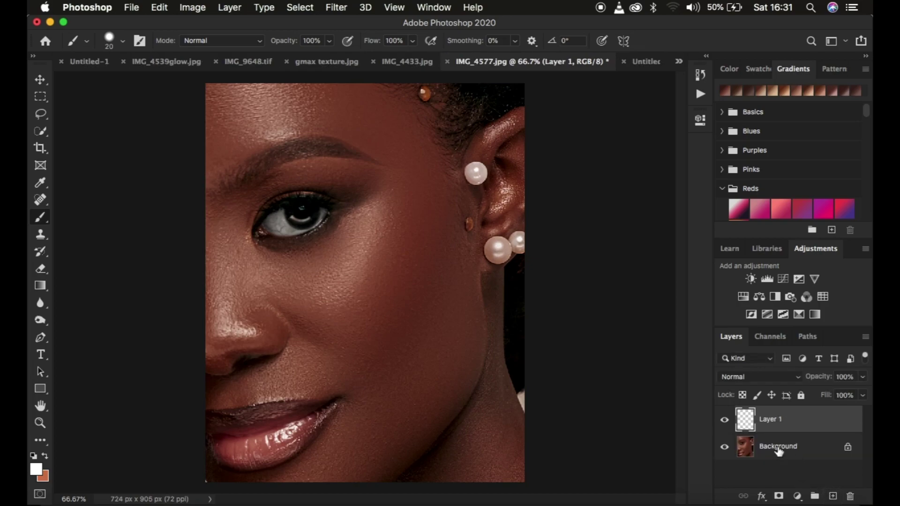
double_click(770, 419)
type("textures")
key("Return")
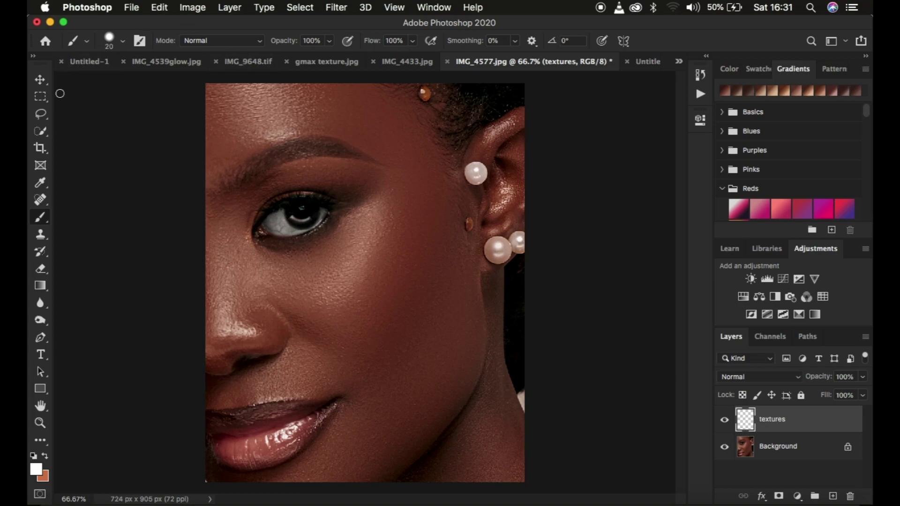
- Fill the textures layer with 50% Gray in Normal mode at 100% opacity
left_click(41, 114)
left_click(160, 7)
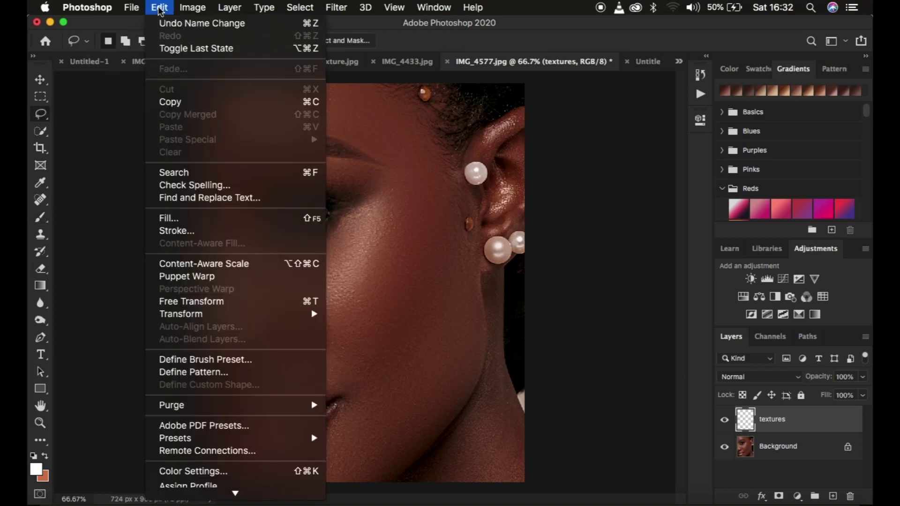
left_click(181, 220)
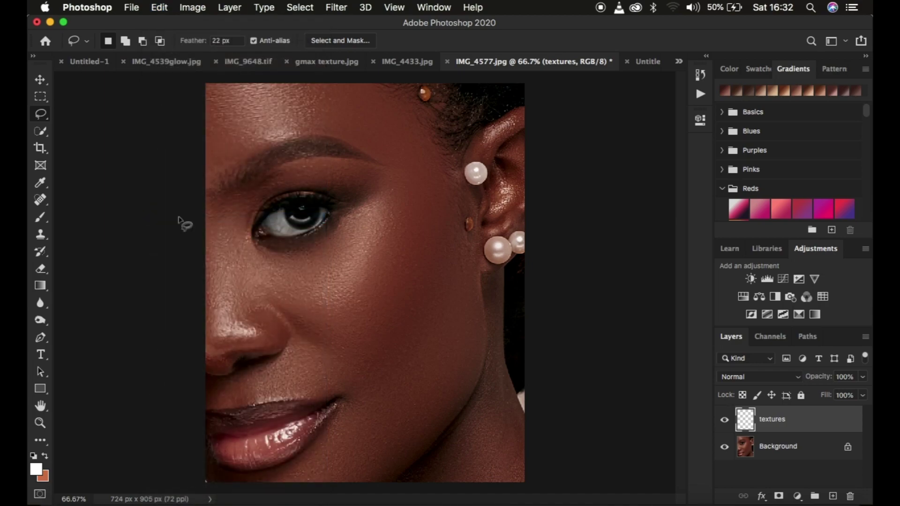
left_click(449, 193)
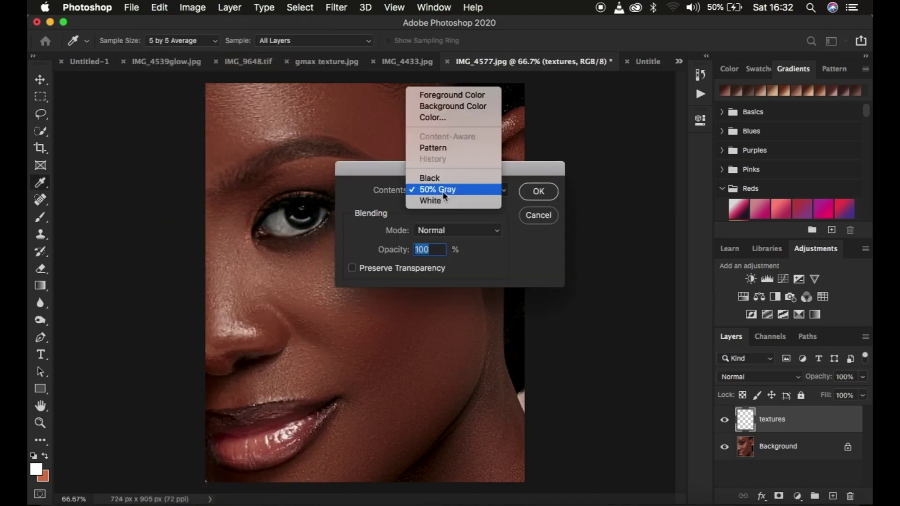
left_click(444, 190)
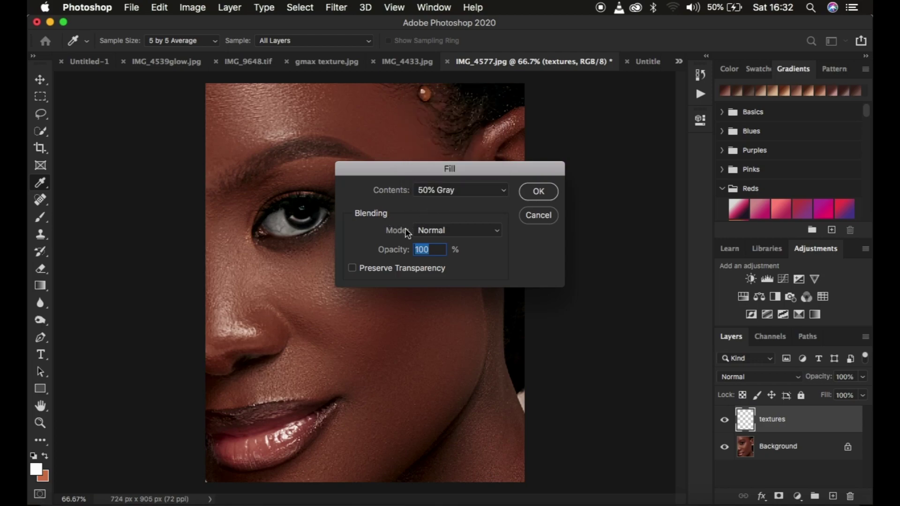
left_click(536, 194)
key("l")
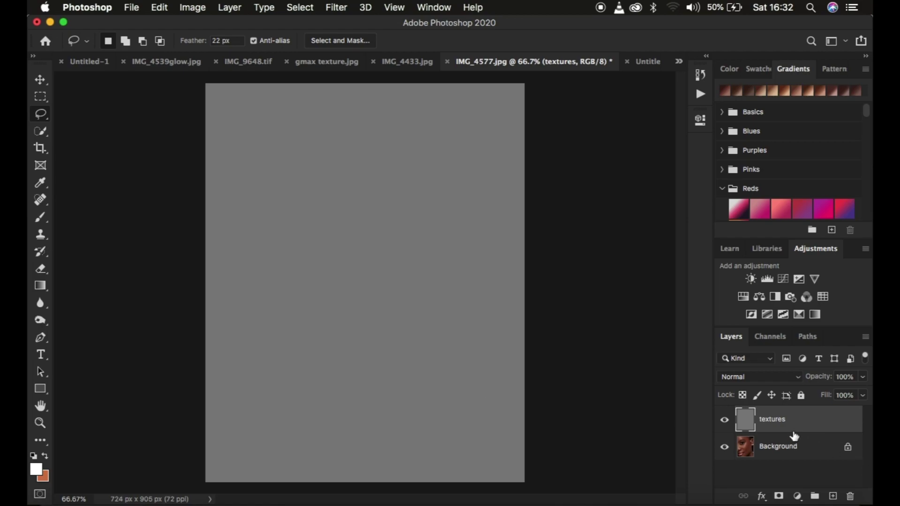
- Convert the gray textures layer to a smart object
right_click(824, 424)
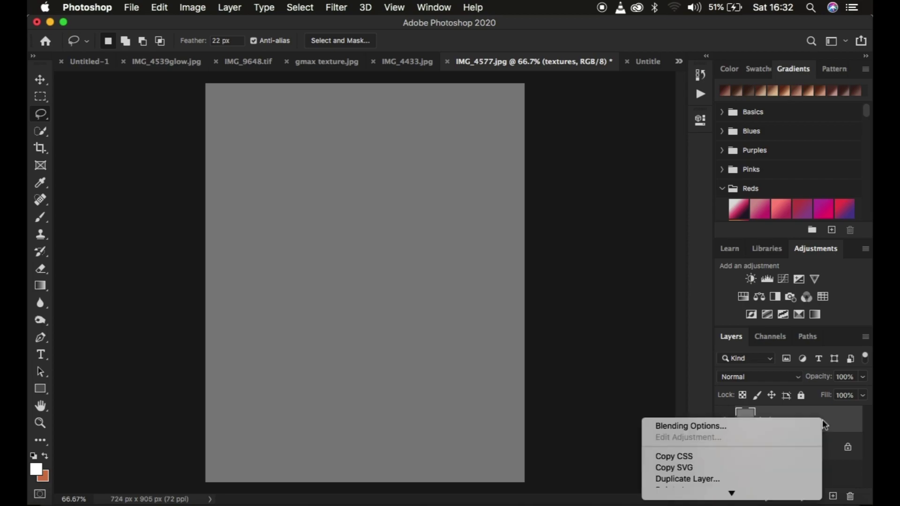
mouse_move(731, 493)
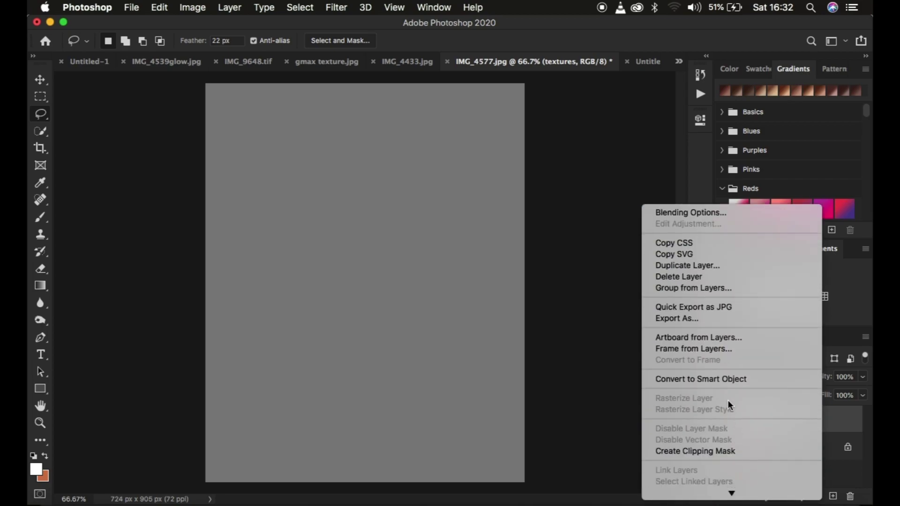
left_click(720, 380)
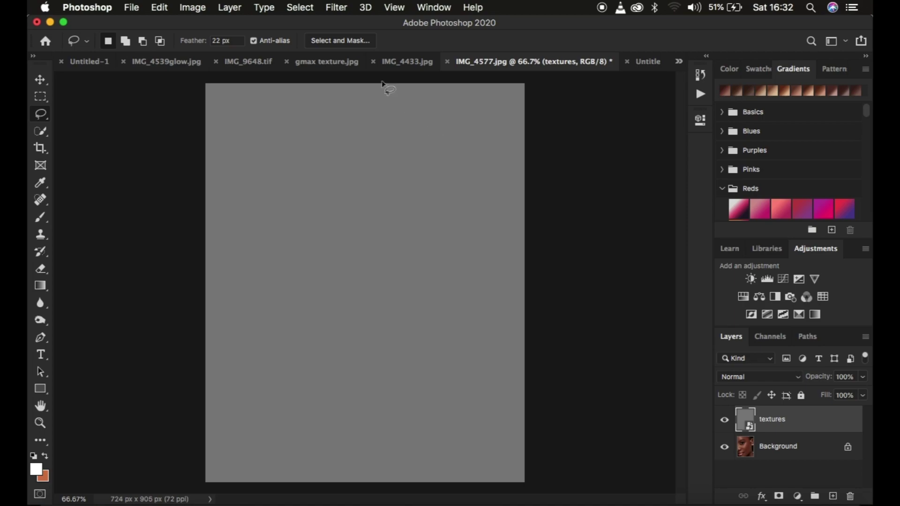
- Apply the Camera Raw Filter to the textures layer with Grain 45, Size 34 and Roughness 41
left_click(335, 10)
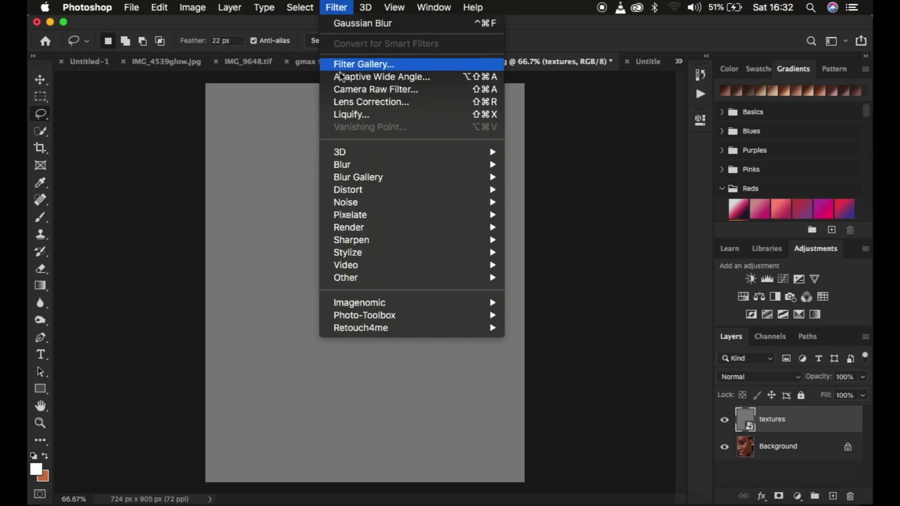
left_click(360, 90)
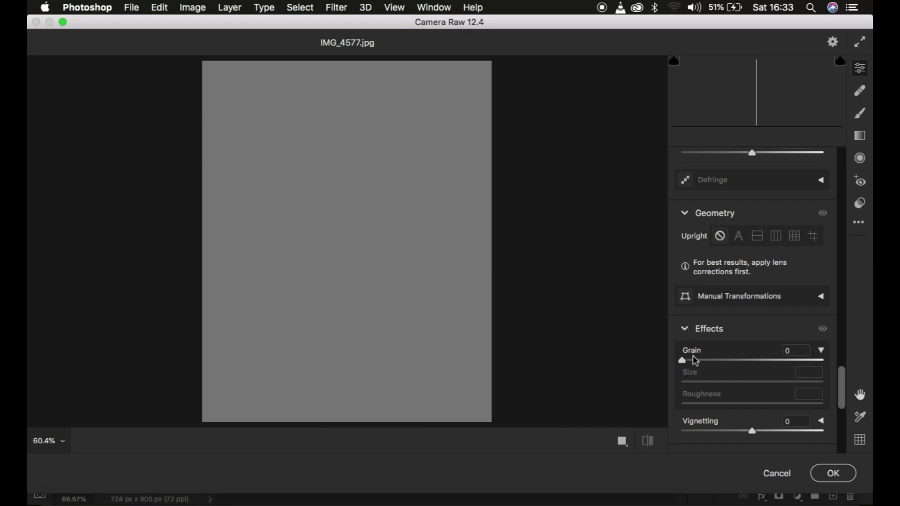
left_click_drag(687, 362, 746, 372)
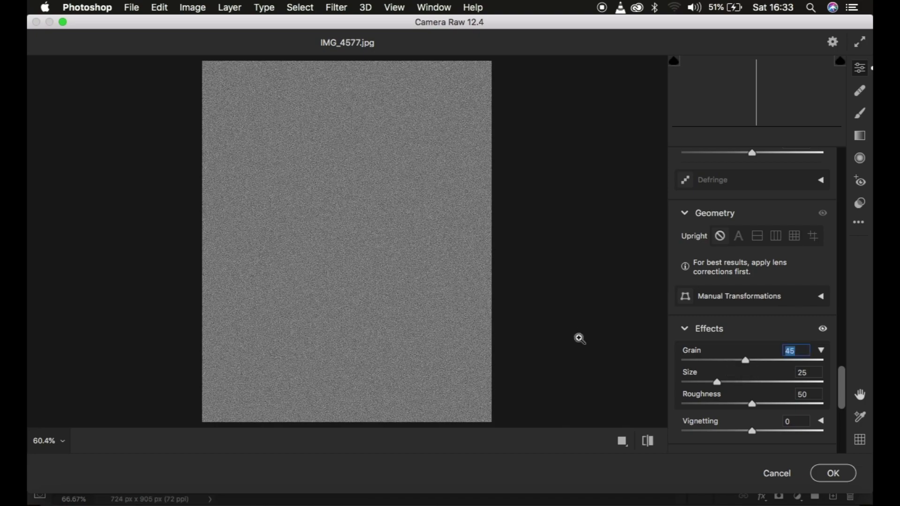
mouse_move(716, 382)
left_mouse_down()
mouse_move(844, 392)
mouse_move(691, 382)
mouse_move(721, 388)
left_mouse_up()
left_click_drag(733, 392, 739, 412)
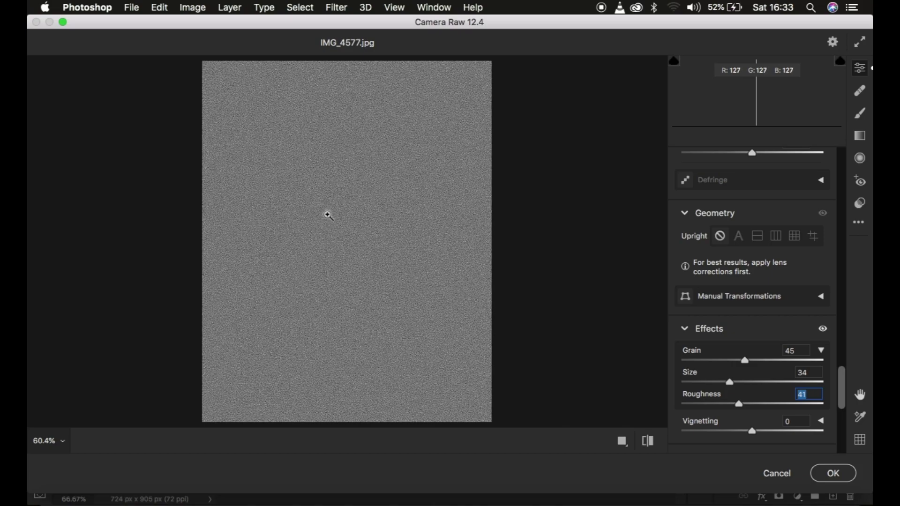
left_click(832, 474)
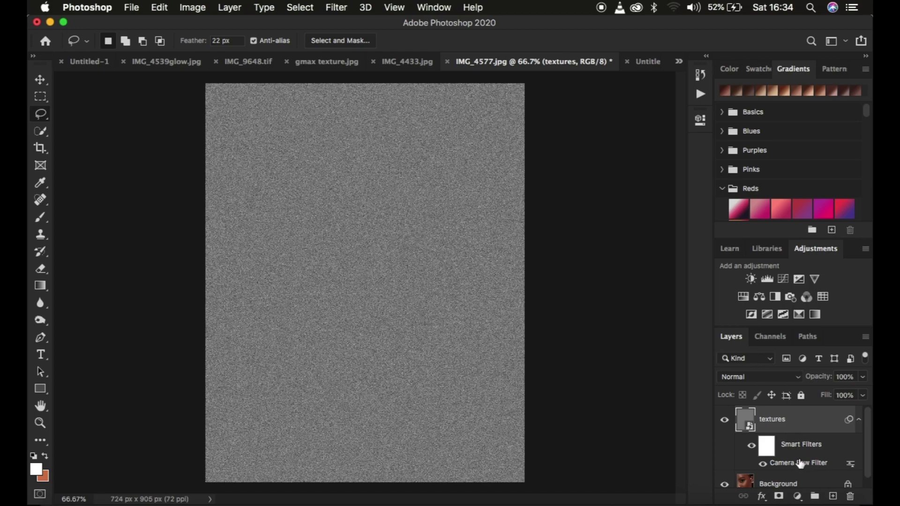
- Set the textures layer's blend mode to Overlay and check the grain on the skin at 100% zoom
left_click(745, 379)
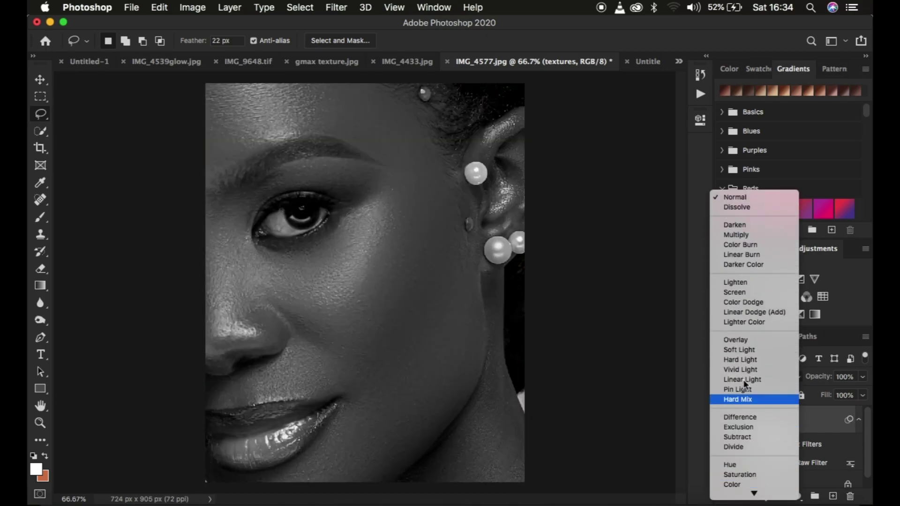
left_click(742, 341)
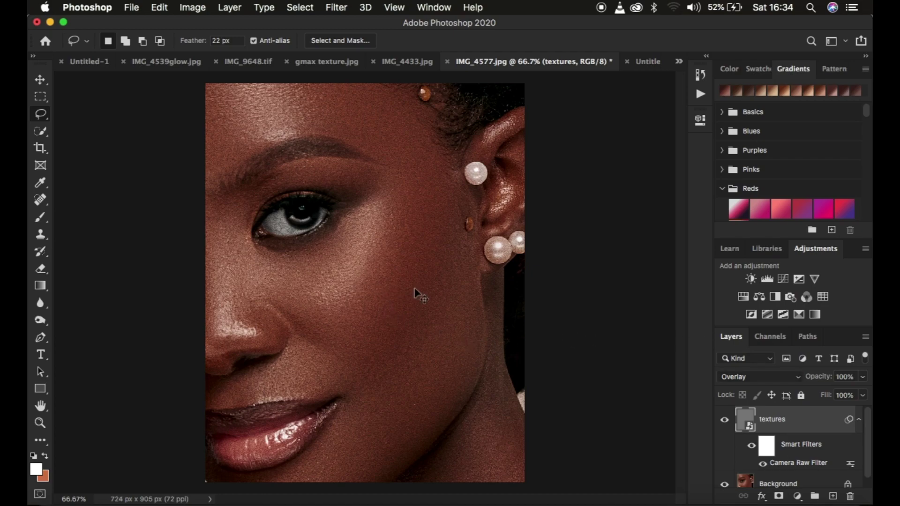
key("super+plus")
key("super+minus")
key("super+plus")
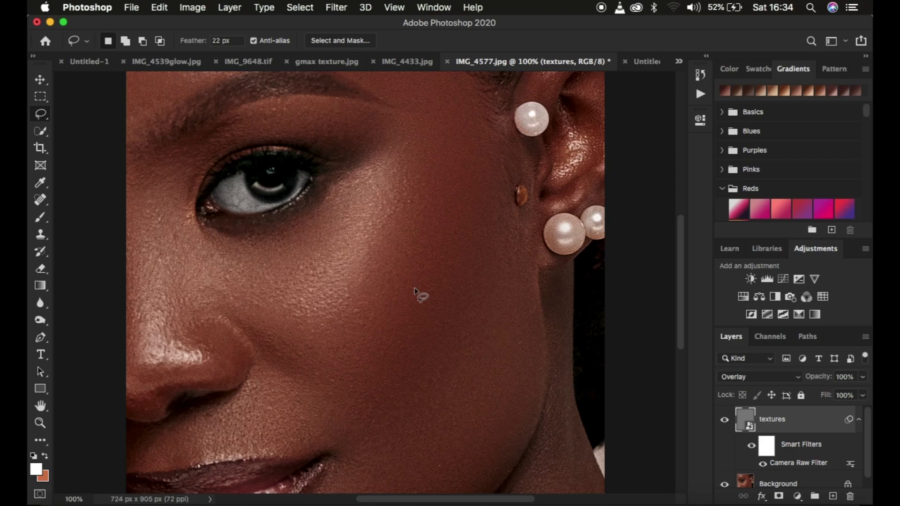
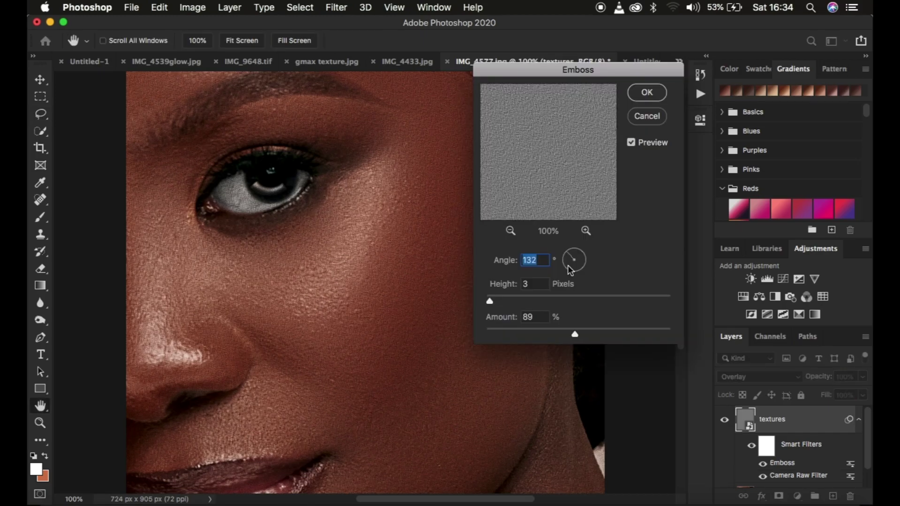
- Try several Emboss directions for the textures layer and set the angle to 130°
left_click_drag(577, 67, 649, 77)
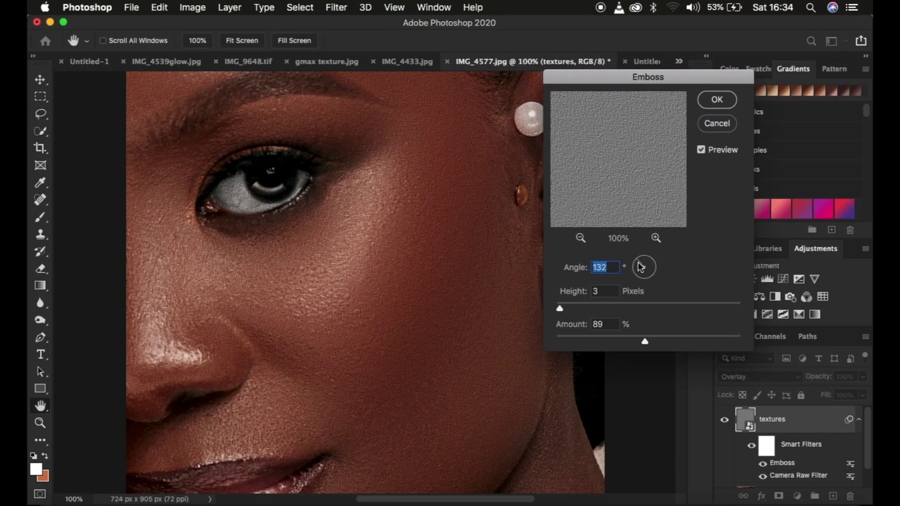
left_click_drag(642, 261, 672, 283)
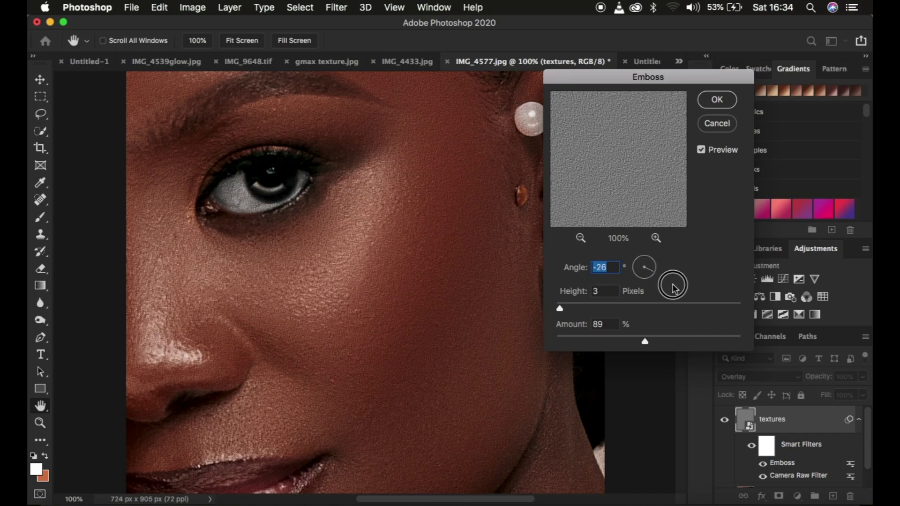
left_click_drag(661, 278, 650, 259)
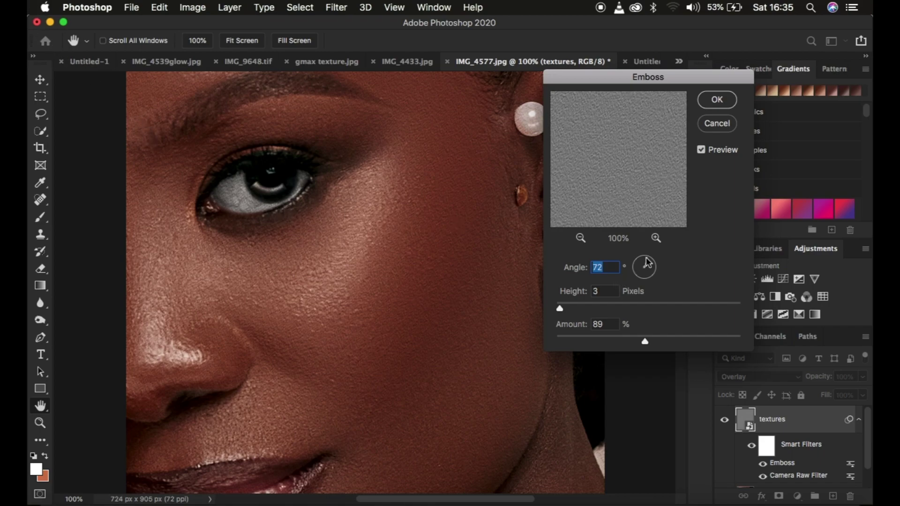
left_click_drag(647, 263, 638, 261)
left_click_drag(641, 265, 639, 264)
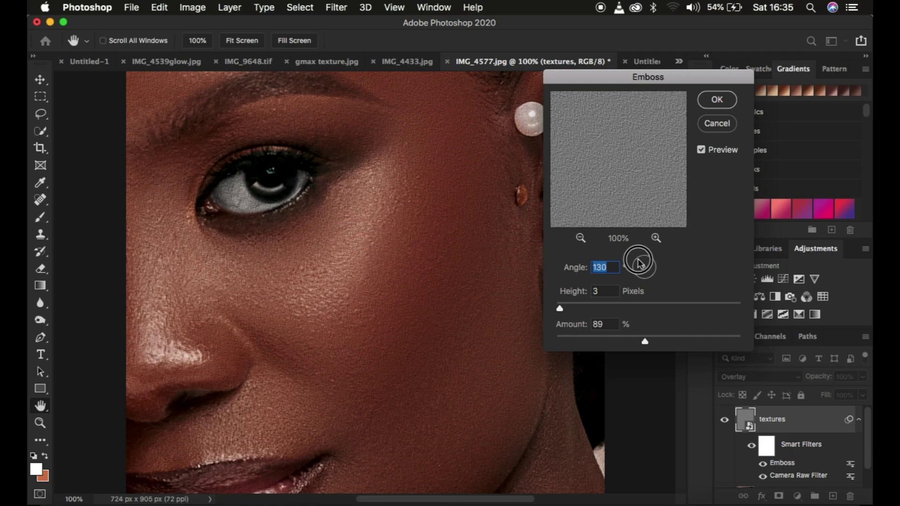
- Try an Emboss height of 62 pixels and return it to 3 pixels
left_click_drag(561, 307, 669, 314)
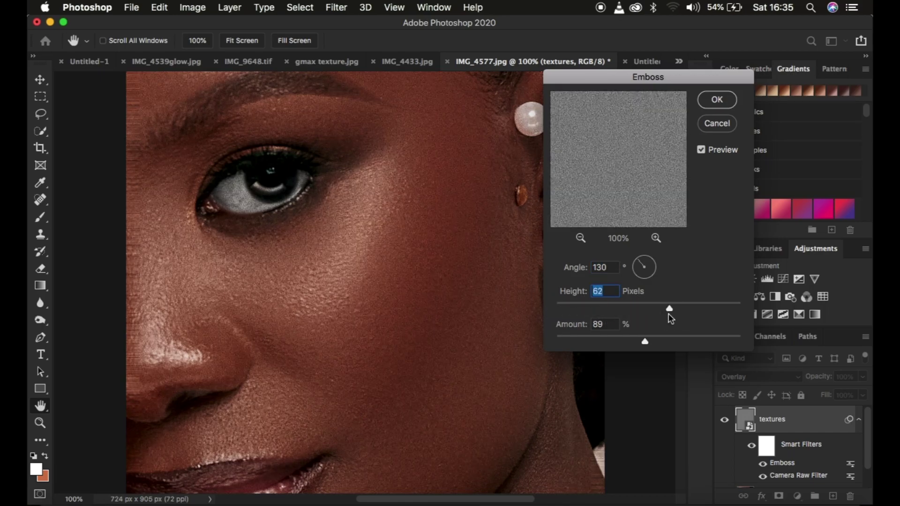
left_click_drag(667, 308, 560, 310)
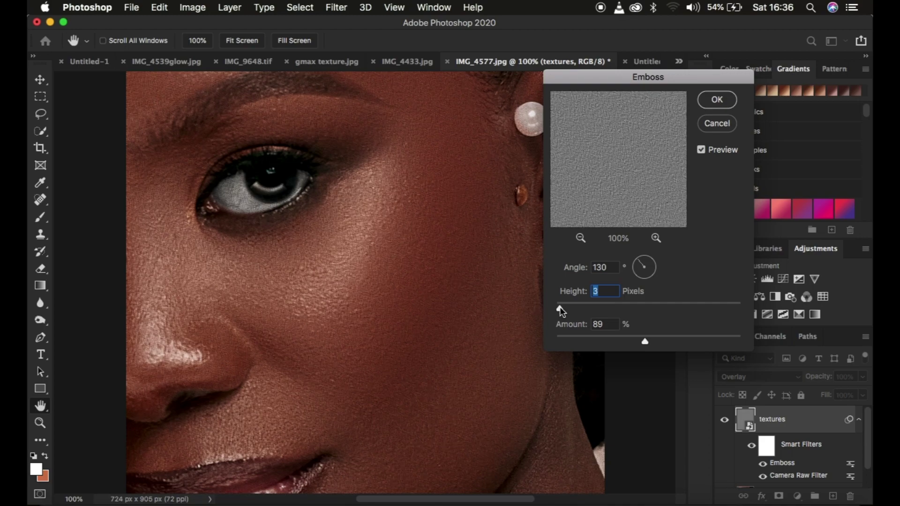
left_click(560, 308)
- Lower the Emboss amount to about 82% and apply the filter to the textures layer
left_click_drag(644, 342, 625, 341)
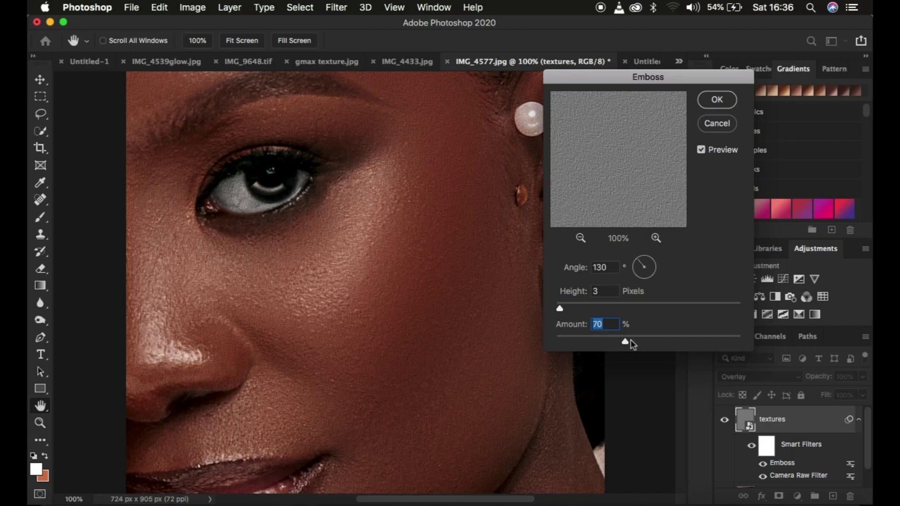
left_click(627, 342)
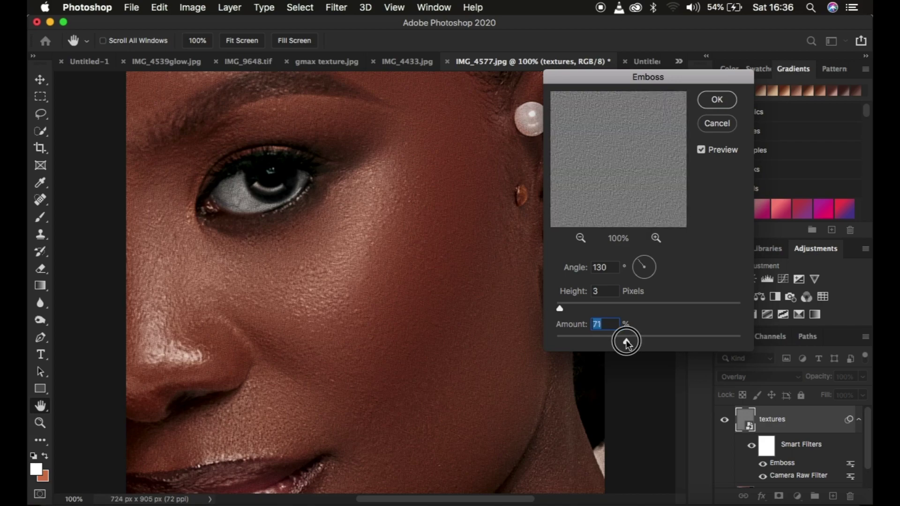
mouse_move(626, 342)
left_mouse_down()
mouse_move(600, 343)
mouse_move(637, 343)
left_mouse_up()
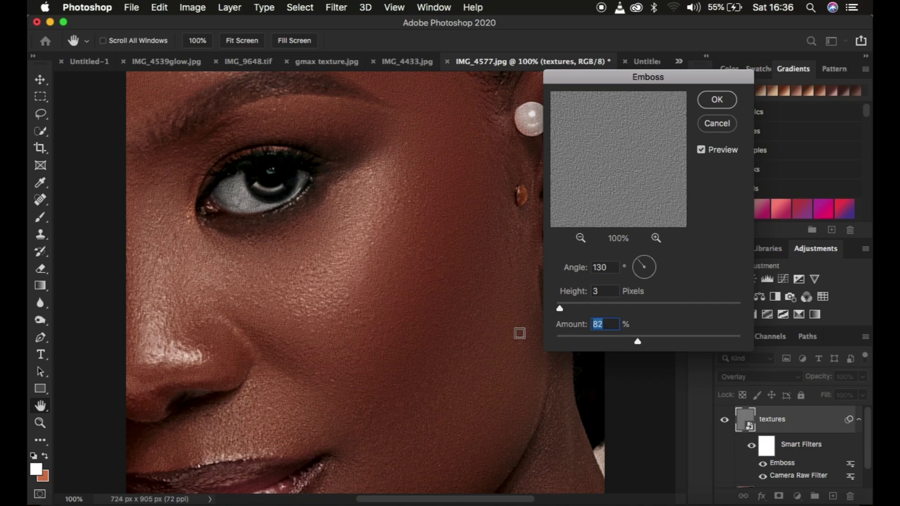
left_click_drag(638, 342, 640, 345)
left_click(710, 101)
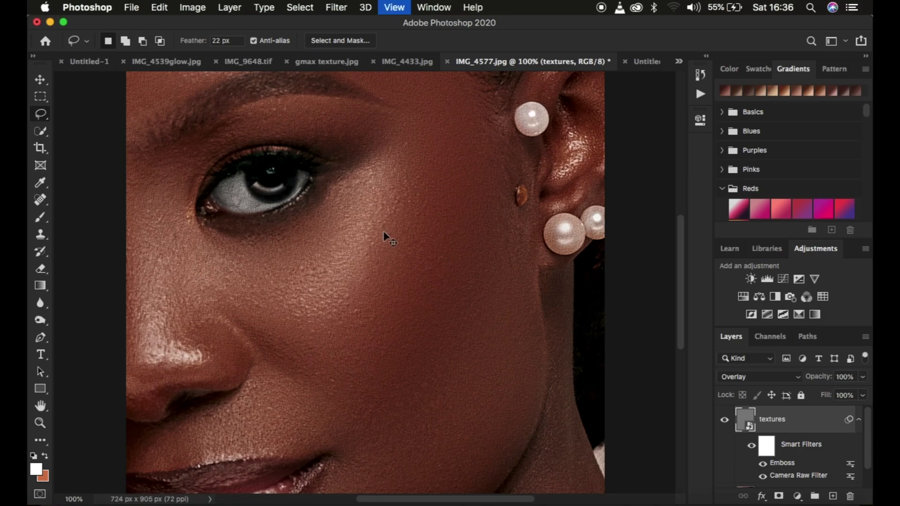
- Examine the embossed skin texture on the face at different zoom levels
key("super+minus")
key("super+minus")
key("super+plus")
key("super+plus")
key("super+minus")
key("super+plus")
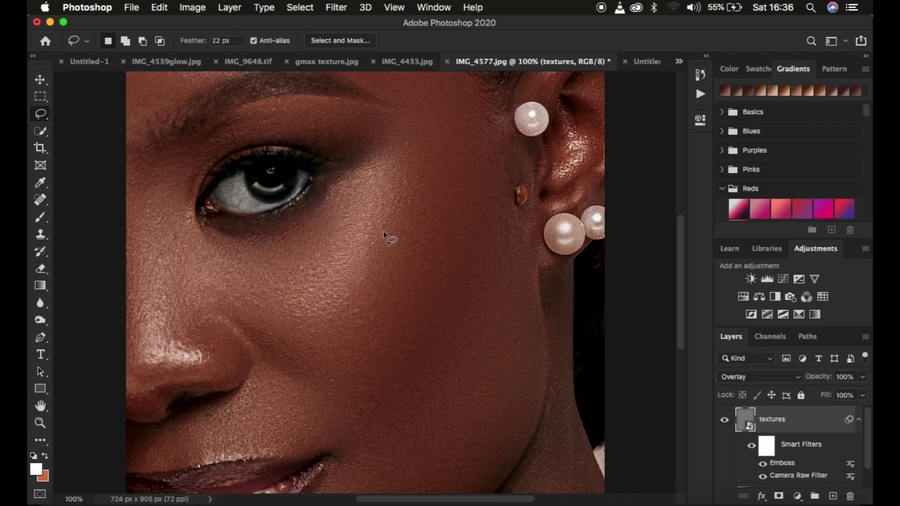
- Apply a Gaussian Blur smart filter with a radius of 0.3 pixels to the textures layer
left_click(336, 7)
mouse_move(362, 162)
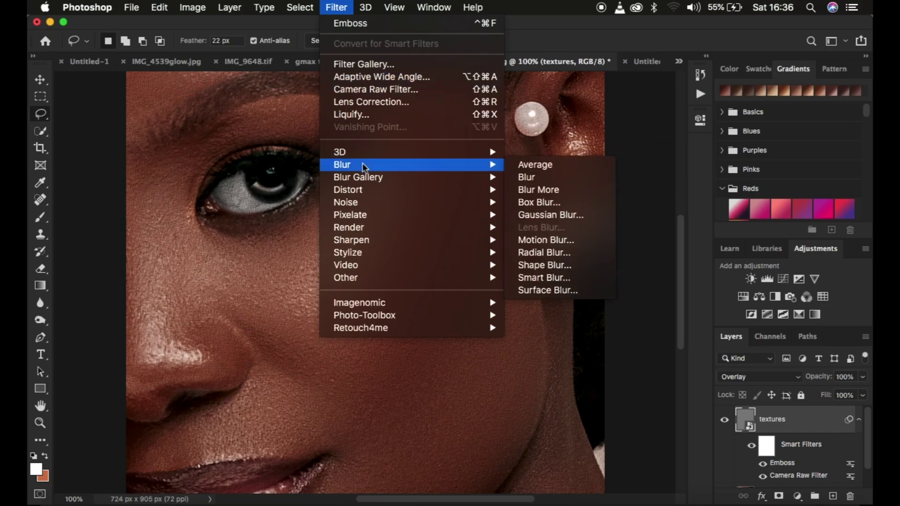
left_click(553, 214)
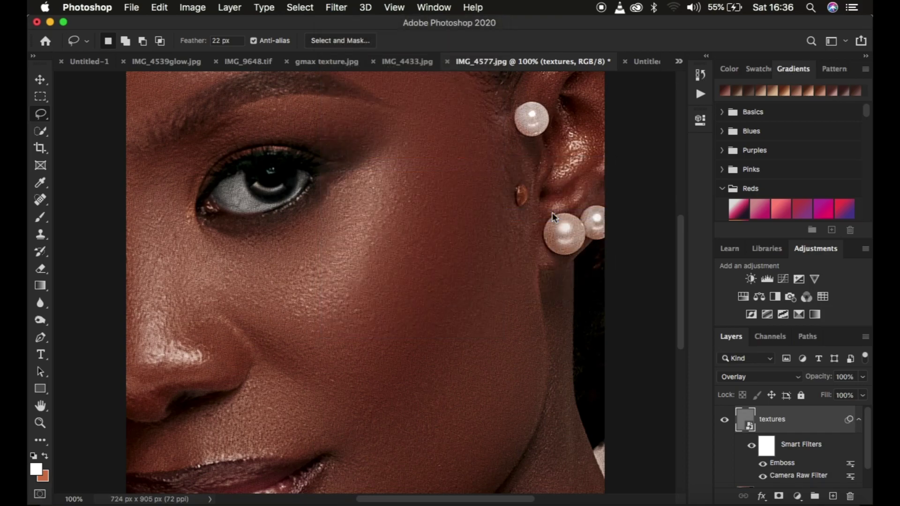
left_click_drag(644, 279, 605, 275)
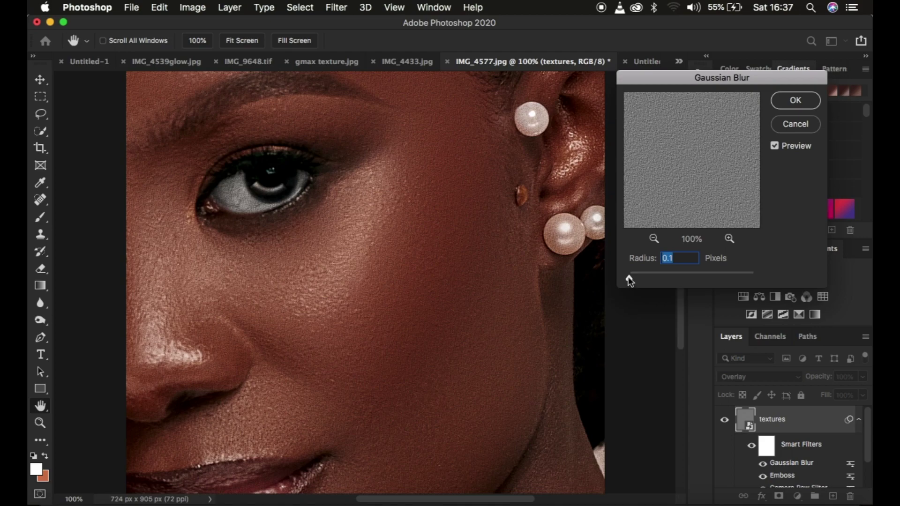
left_click_drag(628, 280, 632, 281)
left_click(793, 101)
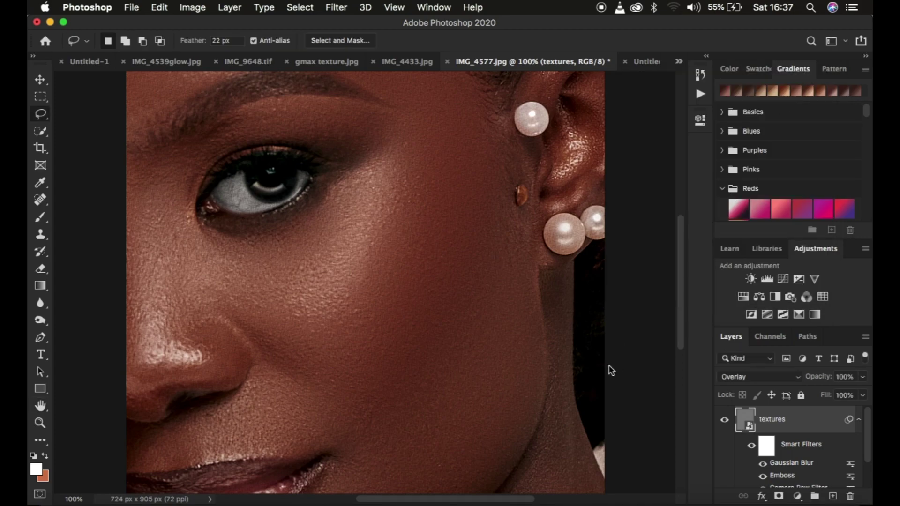
- Examine the softened skin texture on the face at different zoom levels
key("super+minus")
key("super+minus")
key("super+minus")
key("super+plus")
key("super+plus")
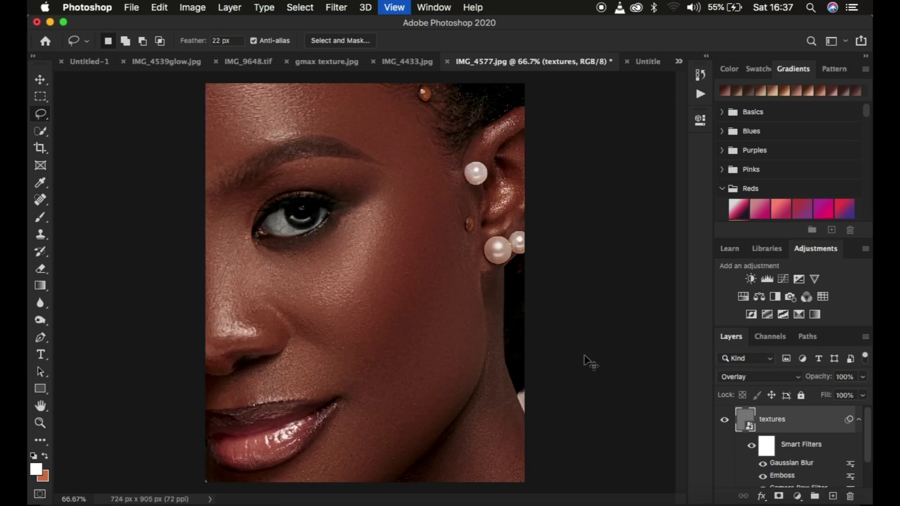
key("super+plus")
key("super+minus")
key("super+plus")
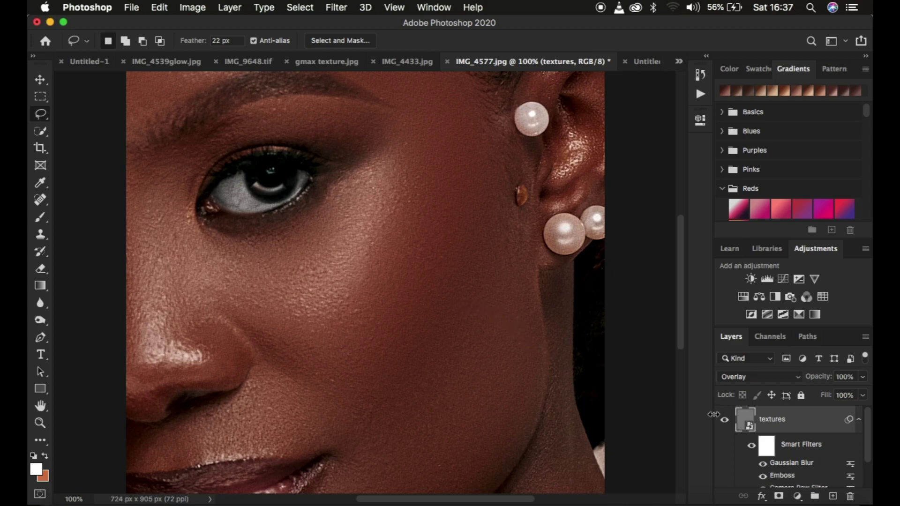
- Invert the textures layer's smart filter mask to black and set up a Soft Round brush with 0% hardness
left_click(768, 447)
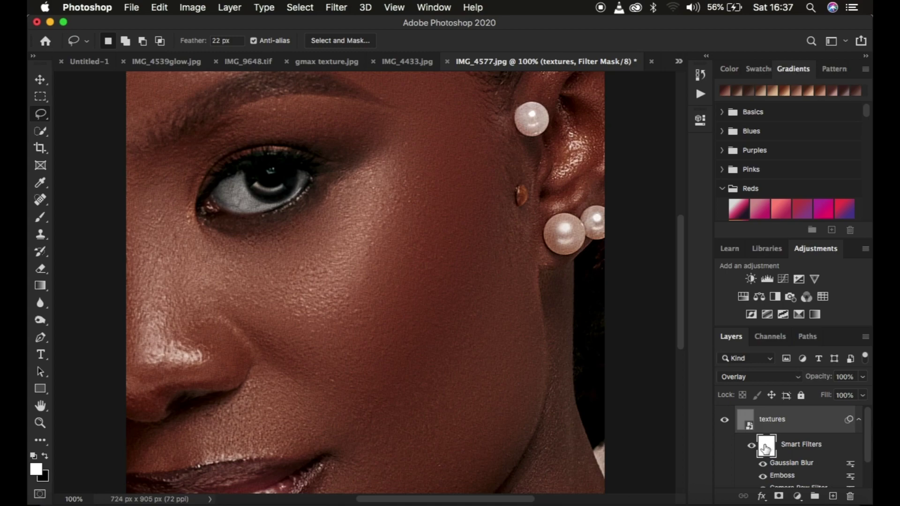
key("super+i")
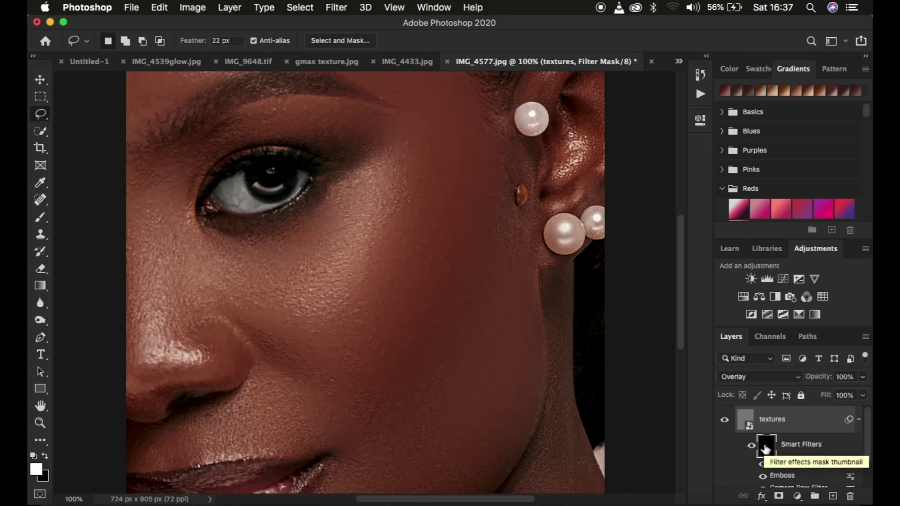
left_click(40, 219)
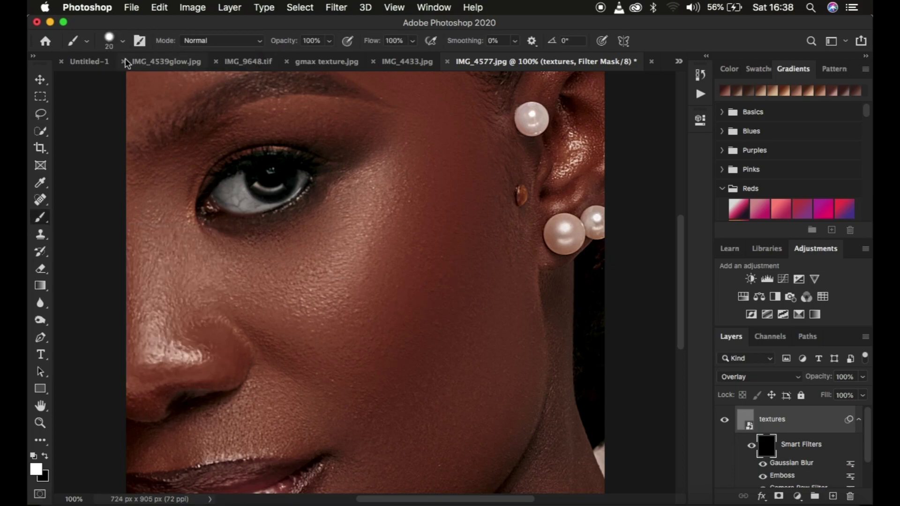
left_click(88, 42)
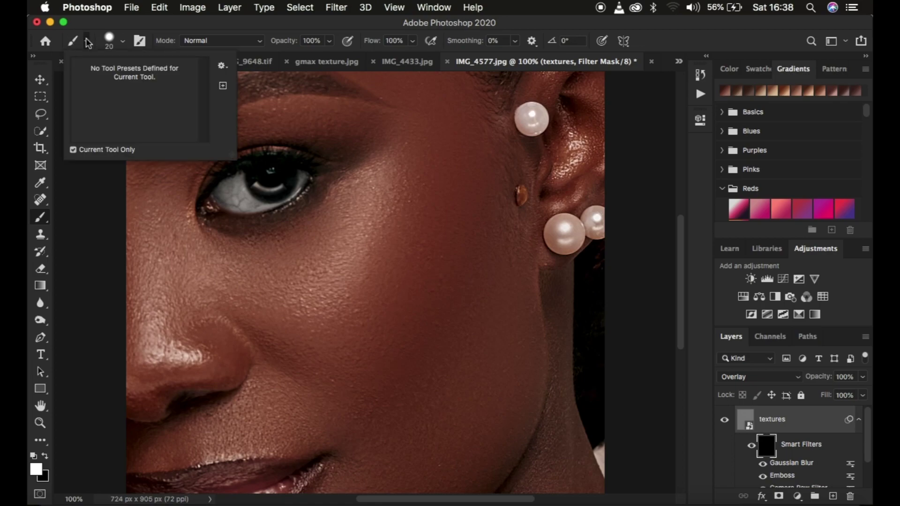
left_click(121, 41)
left_click_drag(126, 101, 94, 107)
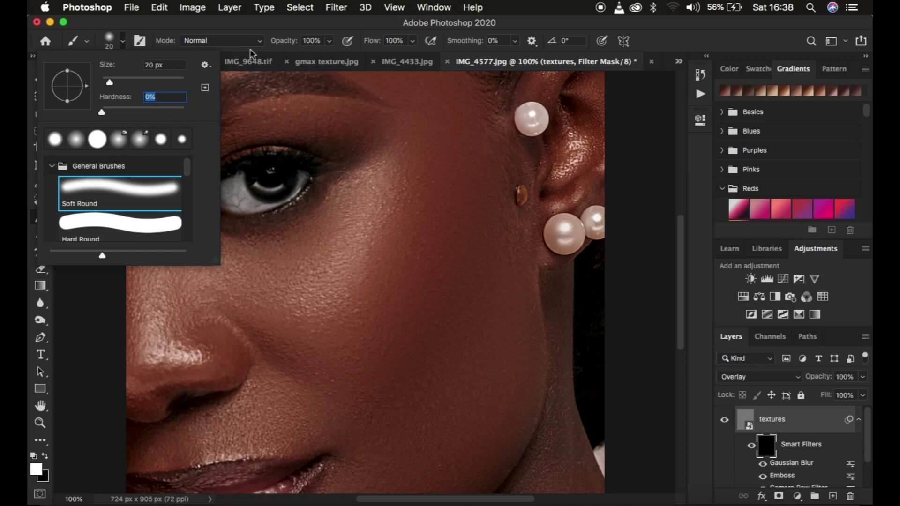
left_click(285, 45)
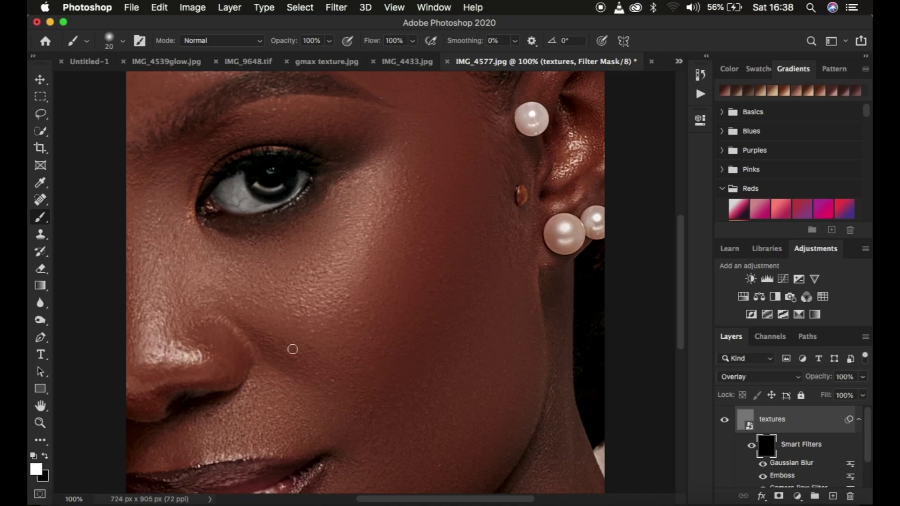
- Enlarge the brush to 150 px and paint white on the filter mask over the facial skin to reveal the texture there
key("bracketright")
key("bracketright")
key("bracketright")
key("bracketright")
key("bracketright")
key("bracketright")
key("bracketright")
key("bracketright")
key("bracketright")
key("bracketright")
left_click(307, 304)
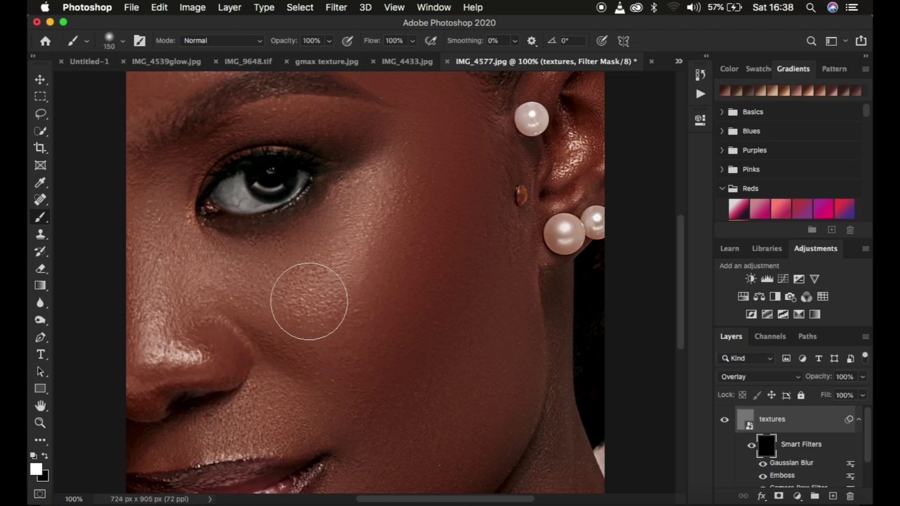
mouse_move(346, 317)
left_mouse_down()
mouse_move(362, 271)
mouse_move(345, 286)
mouse_move(346, 319)
mouse_move(413, 203)
mouse_move(416, 282)
mouse_move(438, 204)
mouse_move(397, 268)
mouse_move(372, 349)
mouse_move(431, 321)
mouse_move(328, 362)
mouse_move(292, 328)
mouse_move(327, 348)
mouse_move(341, 346)
mouse_move(332, 401)
mouse_move(303, 404)
mouse_move(310, 396)
mouse_move(408, 404)
mouse_move(406, 392)
mouse_move(452, 331)
mouse_move(467, 344)
mouse_move(457, 399)
mouse_move(461, 320)
mouse_move(455, 376)
mouse_move(479, 283)
mouse_move(476, 399)
mouse_move(420, 440)
mouse_move(488, 335)
mouse_move(504, 395)
mouse_move(435, 469)
mouse_move(441, 352)
mouse_move(412, 242)
mouse_move(437, 160)
mouse_move(383, 243)
mouse_move(370, 243)
mouse_move(368, 228)
mouse_move(330, 258)
mouse_move(331, 248)
mouse_move(264, 281)
mouse_move(213, 284)
mouse_move(159, 245)
mouse_move(150, 255)
mouse_move(200, 309)
mouse_move(305, 291)
mouse_move(150, 318)
mouse_move(309, 353)
mouse_move(234, 401)
mouse_move(282, 391)
mouse_move(364, 264)
mouse_move(443, 208)
mouse_move(443, 129)
mouse_move(432, 94)
mouse_move(457, 235)
mouse_move(443, 179)
mouse_move(455, 338)
mouse_move(383, 457)
left_mouse_up()
key("super+minus")
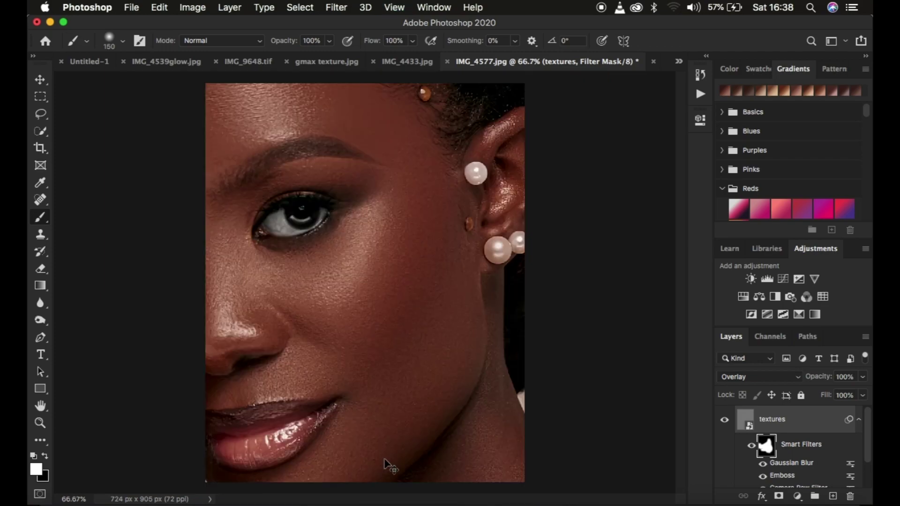
mouse_move(378, 426)
left_mouse_down()
mouse_move(354, 440)
mouse_move(362, 425)
mouse_move(310, 463)
mouse_move(327, 450)
mouse_move(379, 306)
mouse_move(274, 281)
mouse_move(233, 249)
mouse_move(211, 198)
mouse_move(239, 112)
mouse_move(282, 97)
mouse_move(228, 137)
mouse_move(268, 111)
mouse_move(347, 102)
mouse_move(362, 112)
mouse_move(351, 100)
mouse_move(417, 159)
mouse_move(368, 115)
mouse_move(342, 108)
mouse_move(417, 187)
mouse_move(412, 164)
mouse_move(397, 196)
mouse_move(392, 191)
mouse_move(404, 156)
mouse_move(290, 306)
mouse_move(380, 428)
mouse_move(438, 307)
mouse_move(421, 164)
mouse_move(405, 137)
mouse_move(348, 105)
mouse_move(283, 100)
mouse_move(304, 112)
left_mouse_up()
- Put the textures layer into a new group, compare the portrait with and without the group, and collapse it
left_click_drag(807, 421, 815, 496)
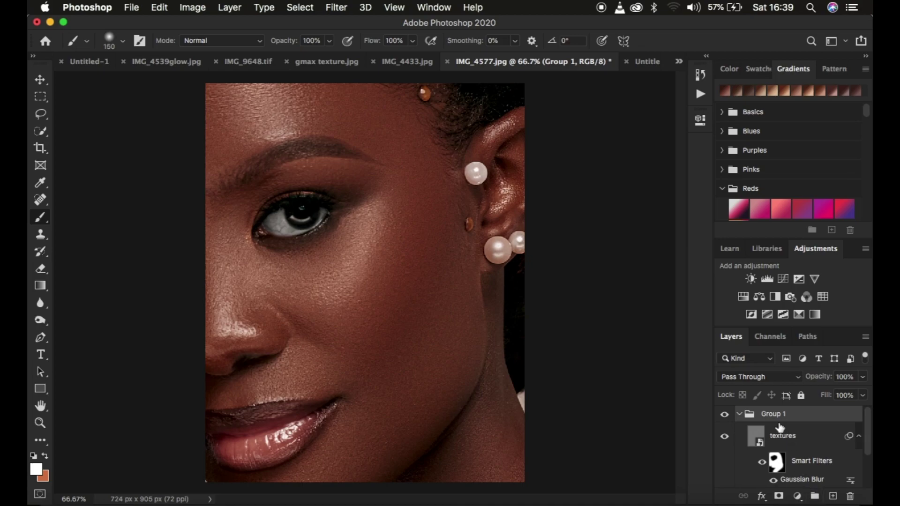
left_click(724, 416)
key("super+minus")
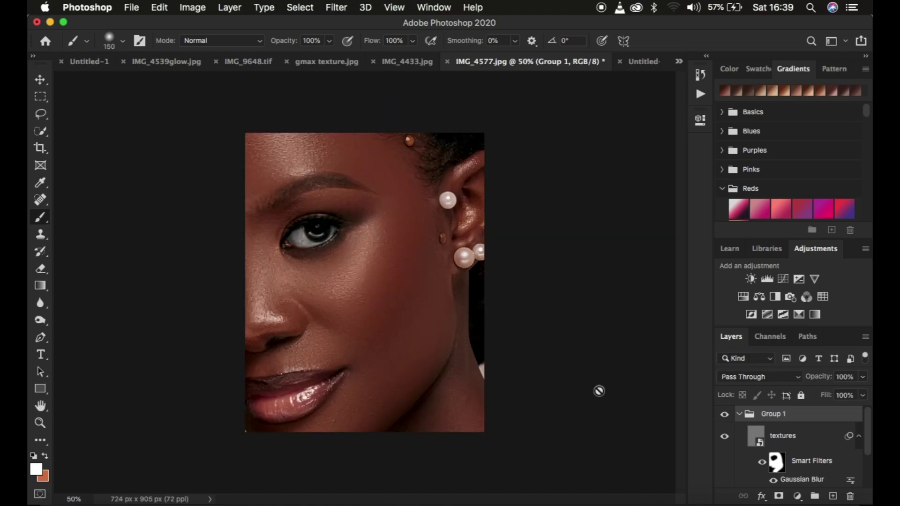
left_click(739, 415)
- Try lowering the texture group's opacity to about 88% and return it to 100%
key("super+plus")
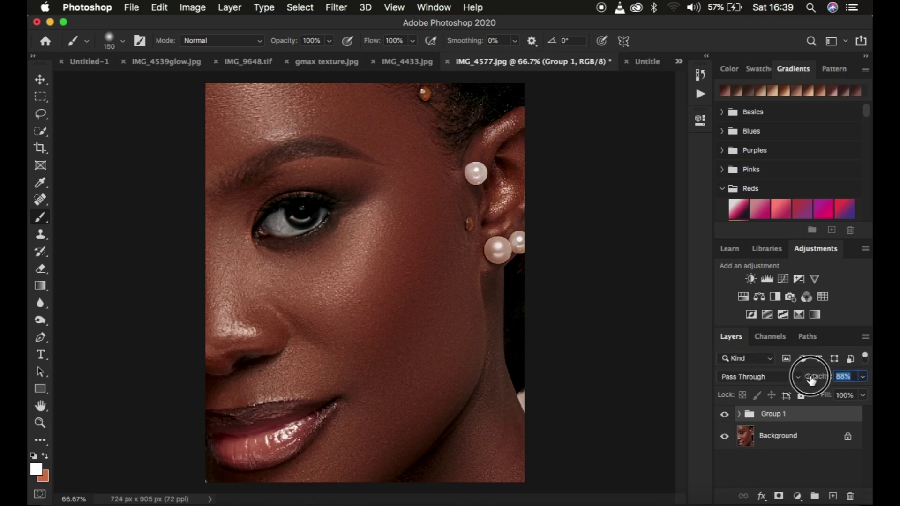
left_click(856, 378)
key("Return")
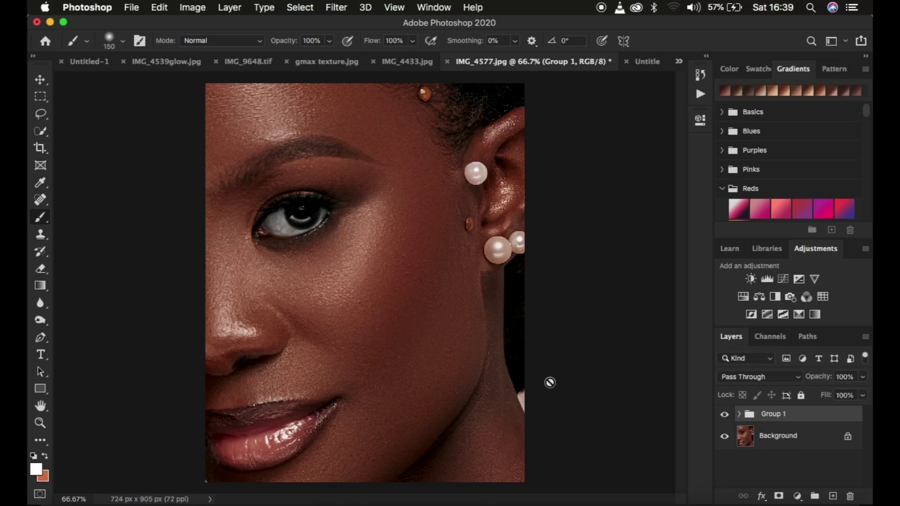
- Duplicate the texture group, try a lower opacity on the copy, and delete the copy
key("super+j")
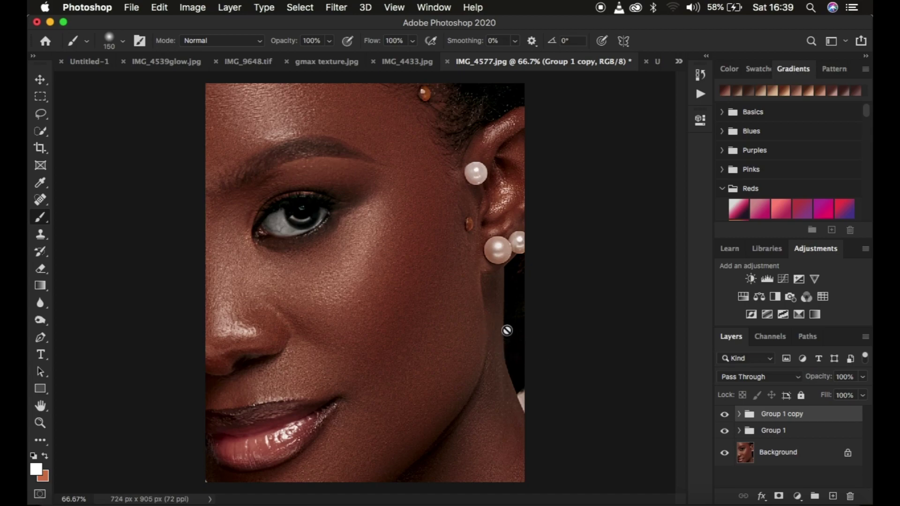
key("super+1")
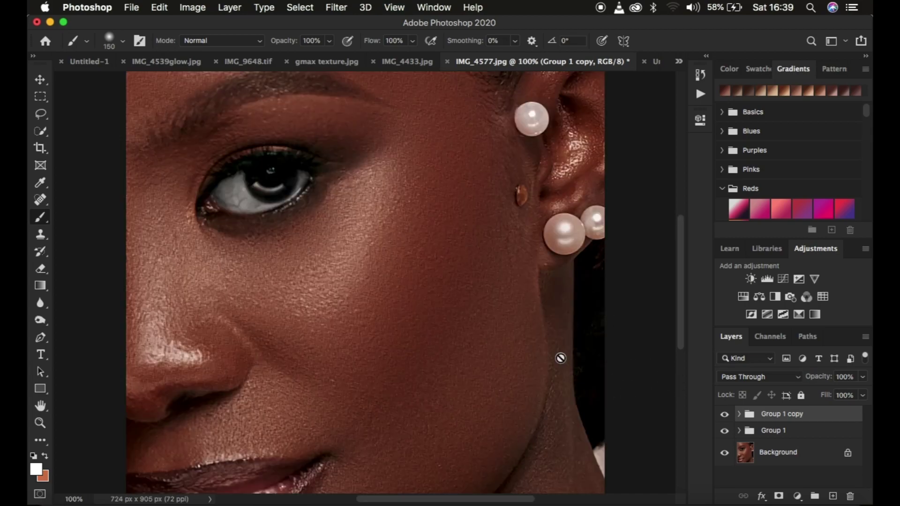
left_click(812, 379)
left_click_drag(812, 378, 760, 374)
key("BackSpace")
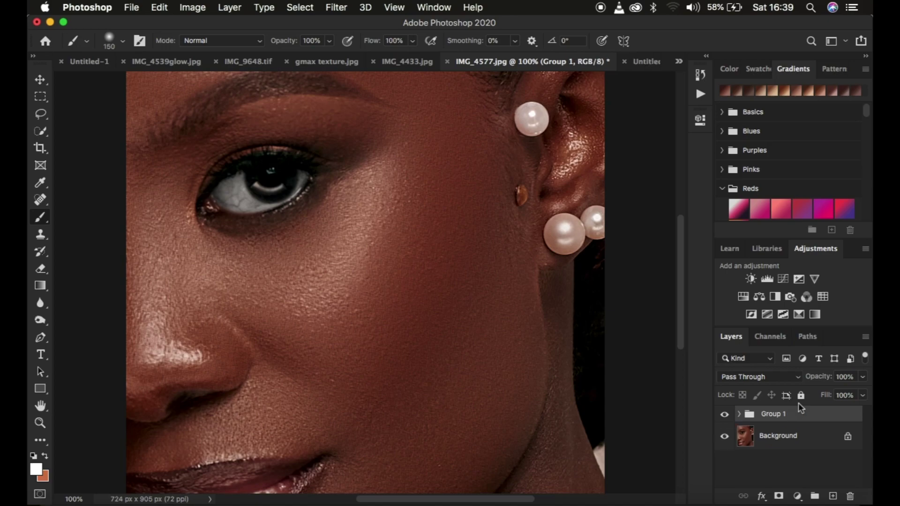
- Expand the group, reopen the textures layer's Gaussian Blur settings, and keep the radius at 0.3 pixels
left_click(739, 414)
scroll(839, 426, "down", 2)
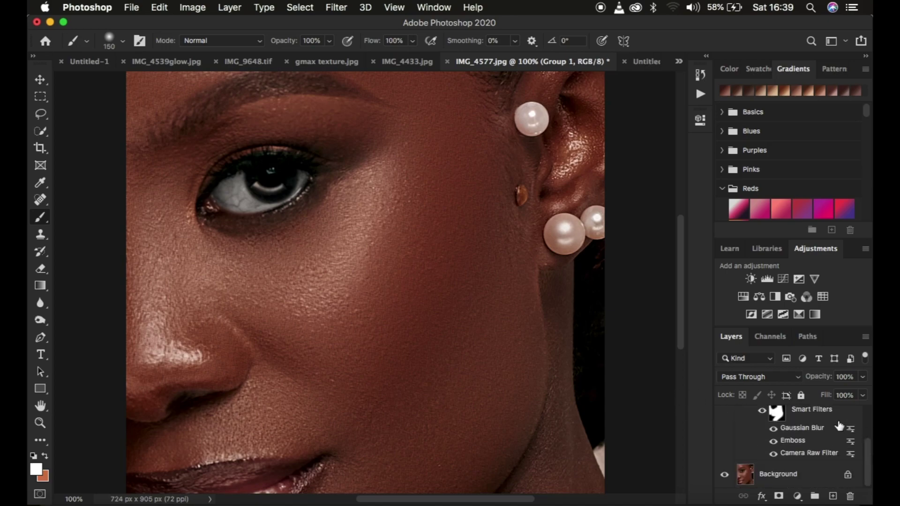
left_click(802, 458)
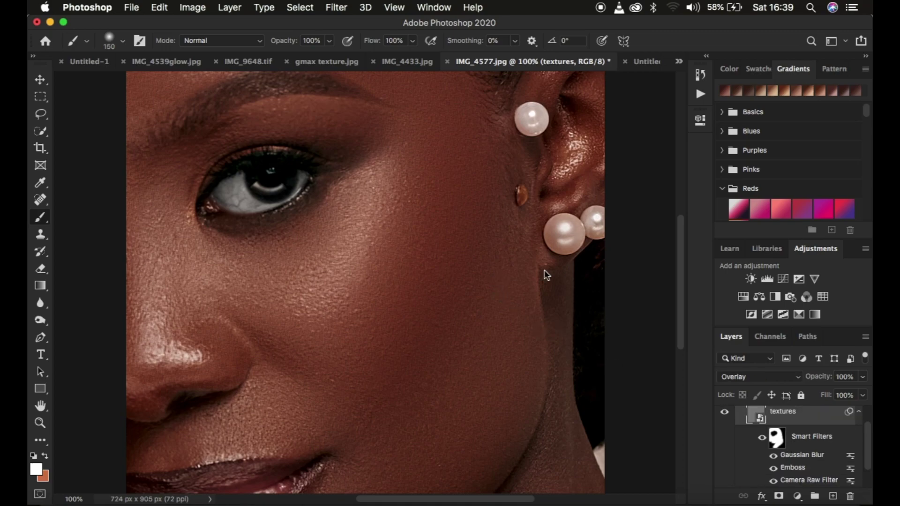
key("super+alt+f")
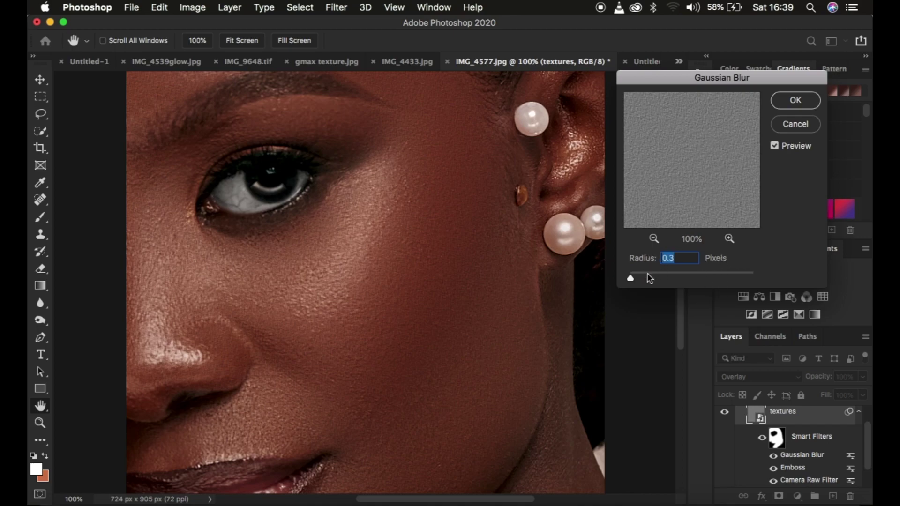
left_click(795, 100)
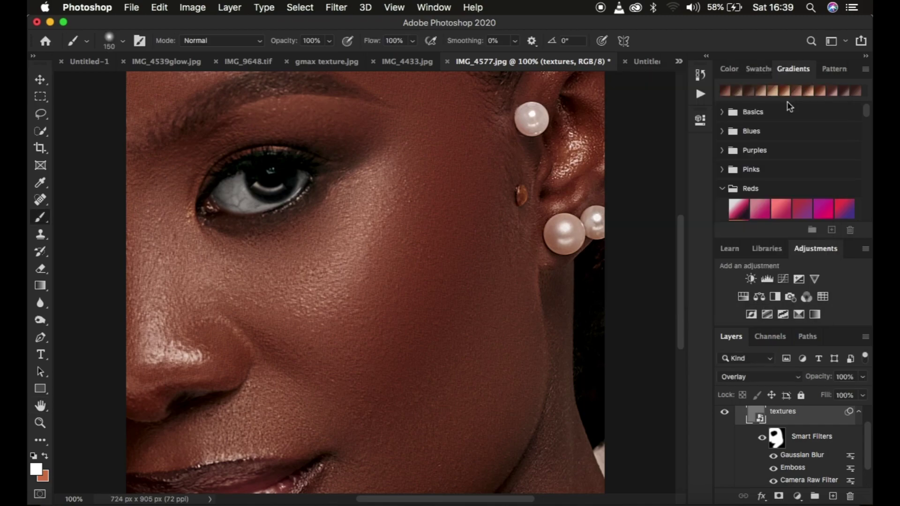
- View the before-and-after comparison in Untitled-2, return to IMG_4577.jpg, and hide Group 1 to compare the portrait without texture
left_click(645, 64)
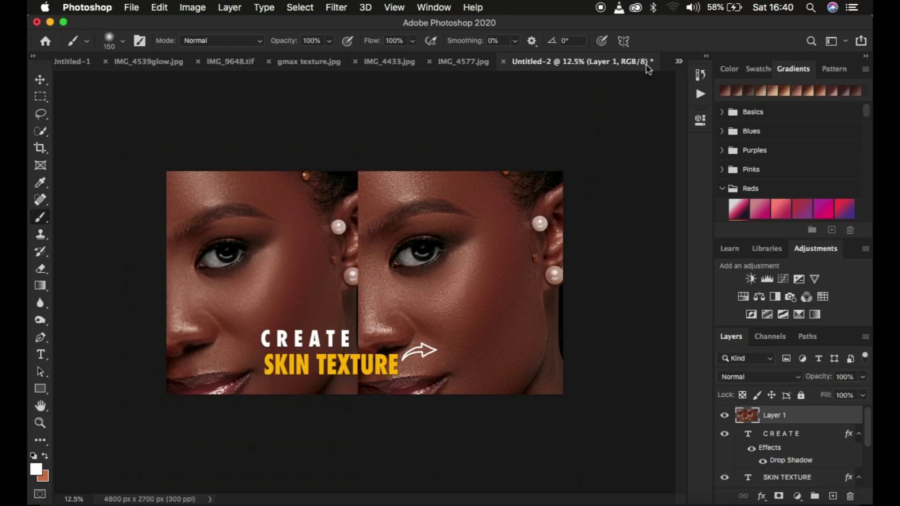
key("super+plus")
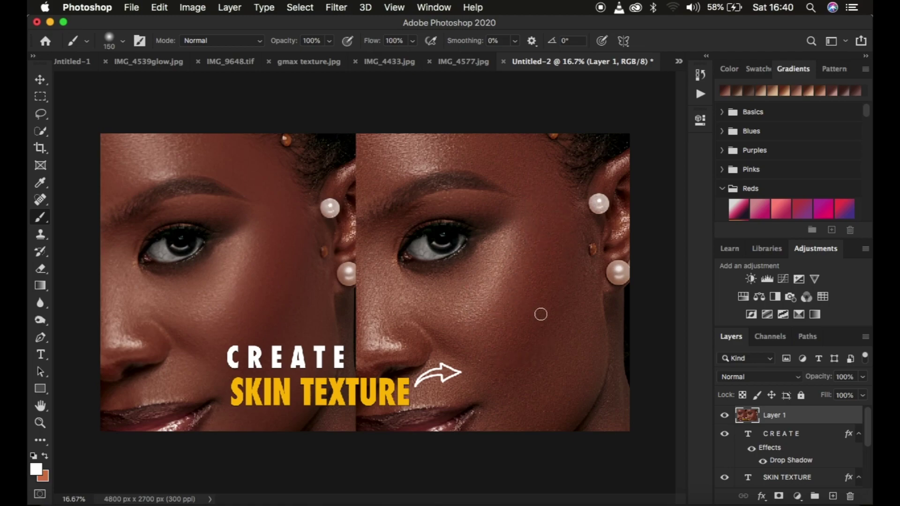
left_click(461, 62)
key("super+minus")
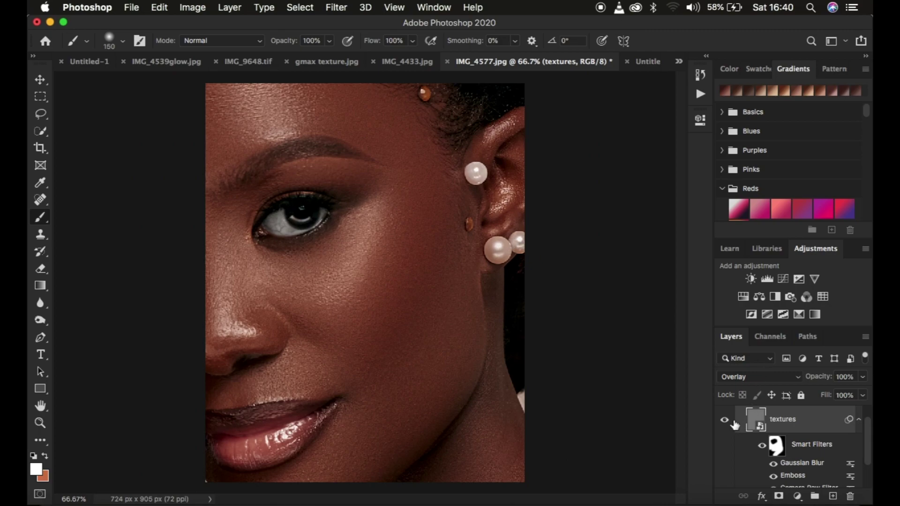
key("super+g")
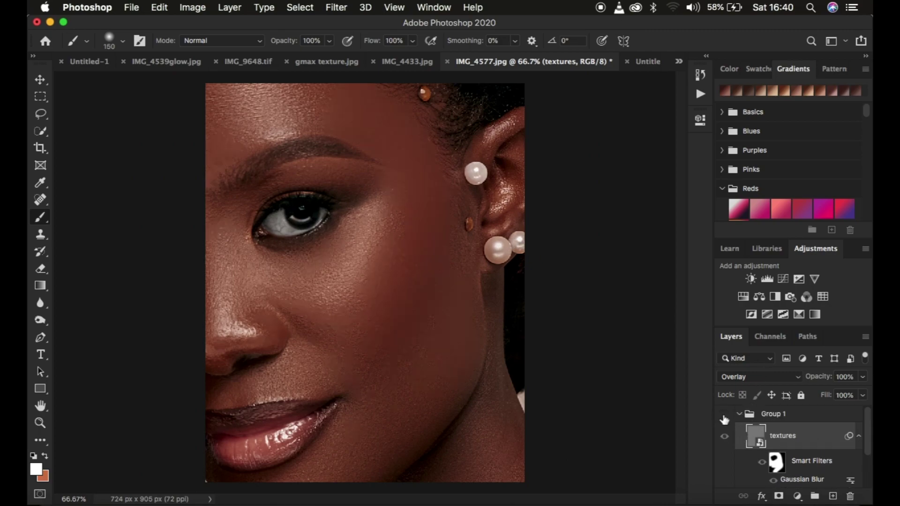